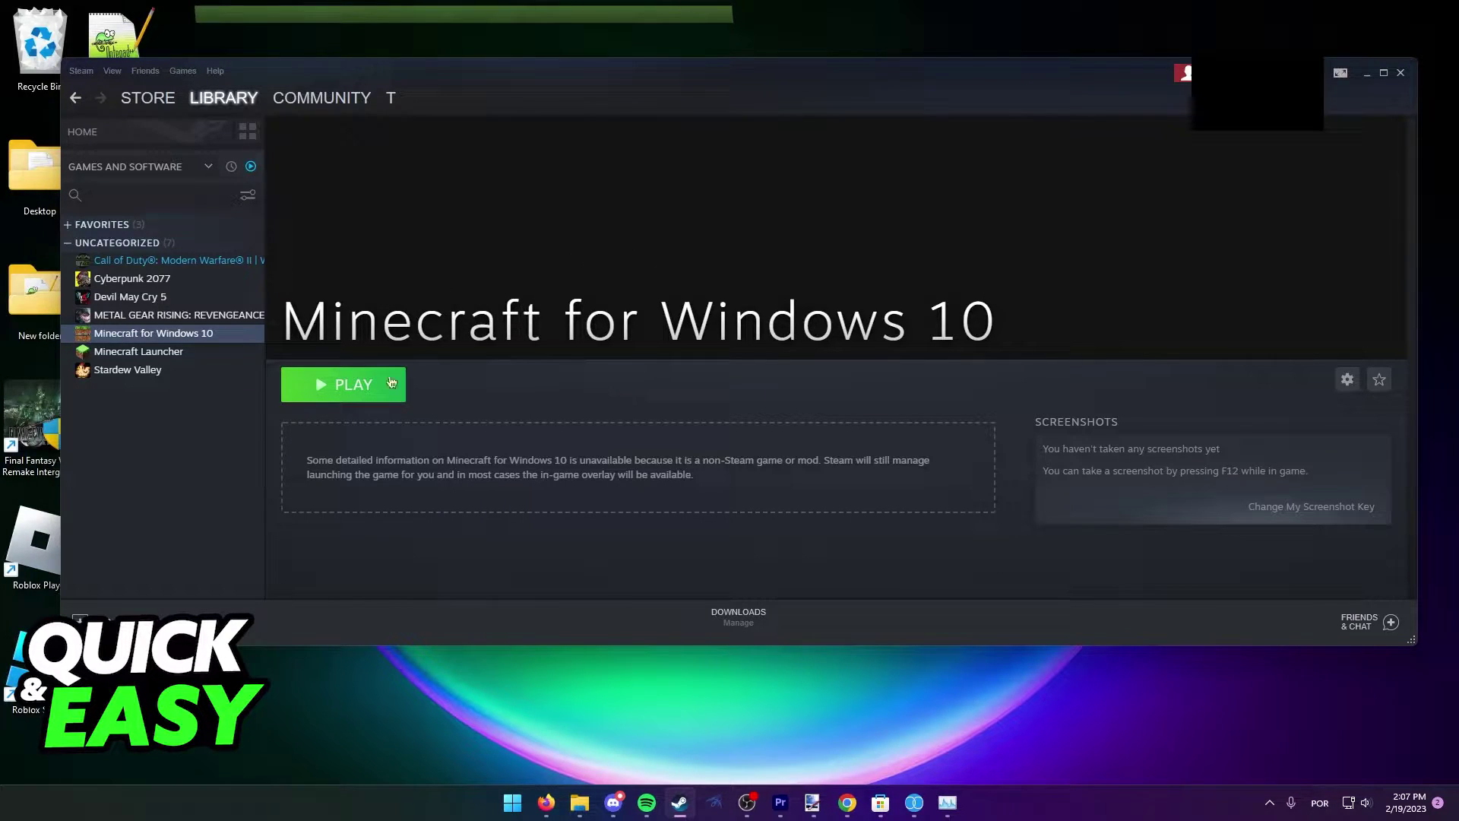
- View the Minecraft Launcher library page, then open and dismiss the Add a Game menu
{"action": "left_click", "coordinate": [221, 352]}
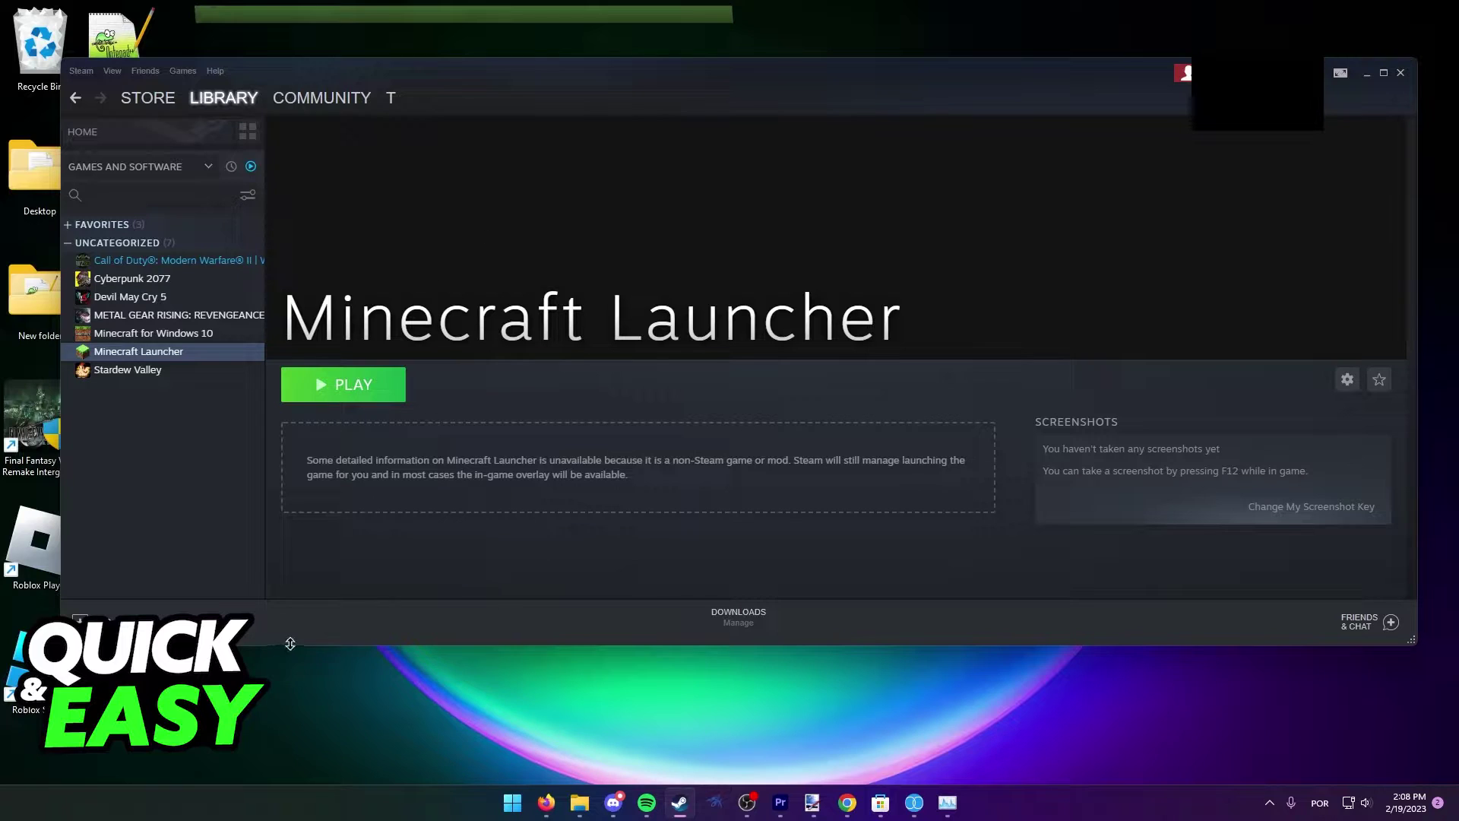
{"action": "left_click", "coordinate": [80, 620]}
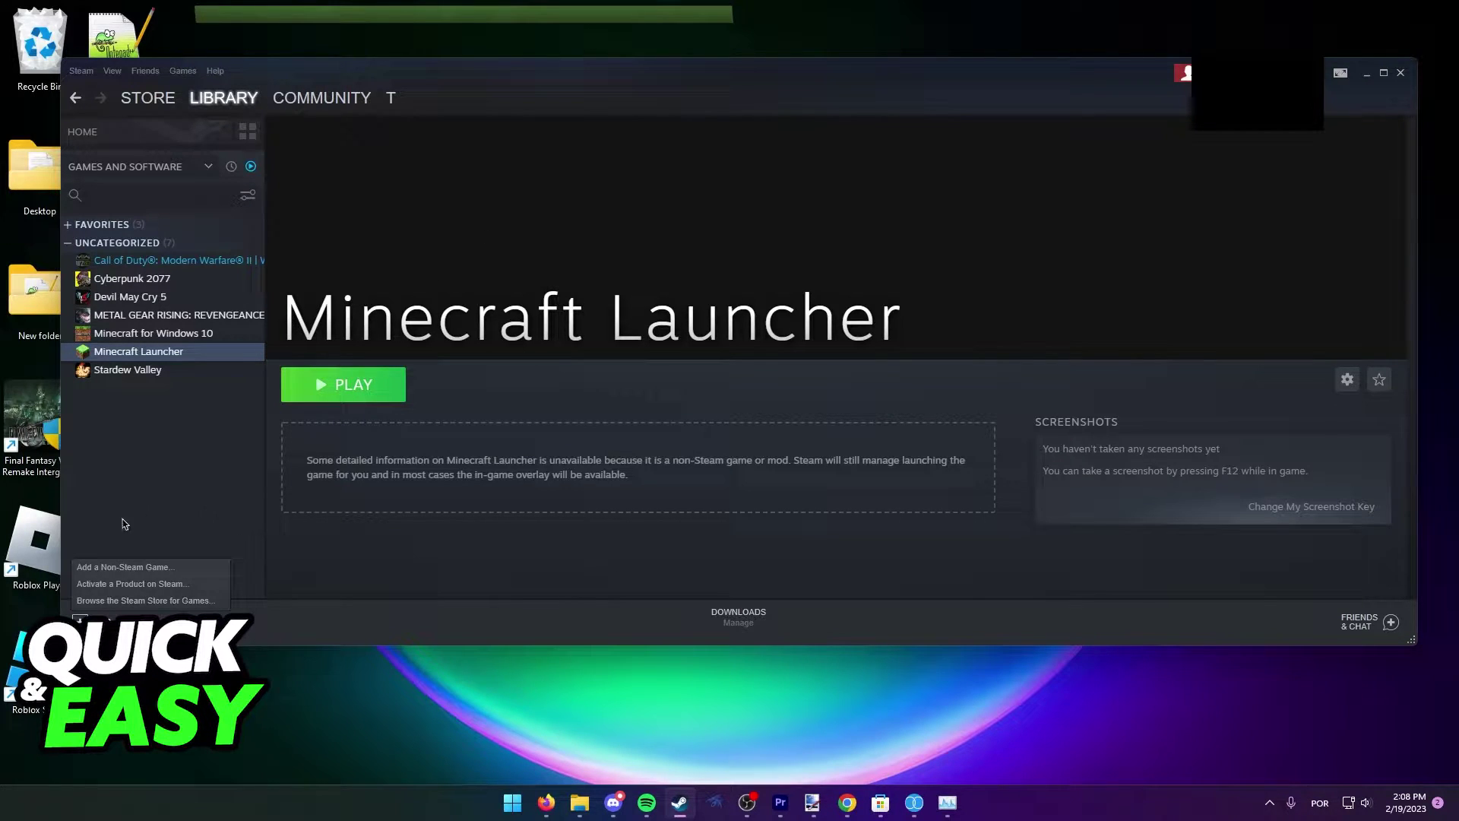
{"action": "left_click", "coordinate": [254, 488]}
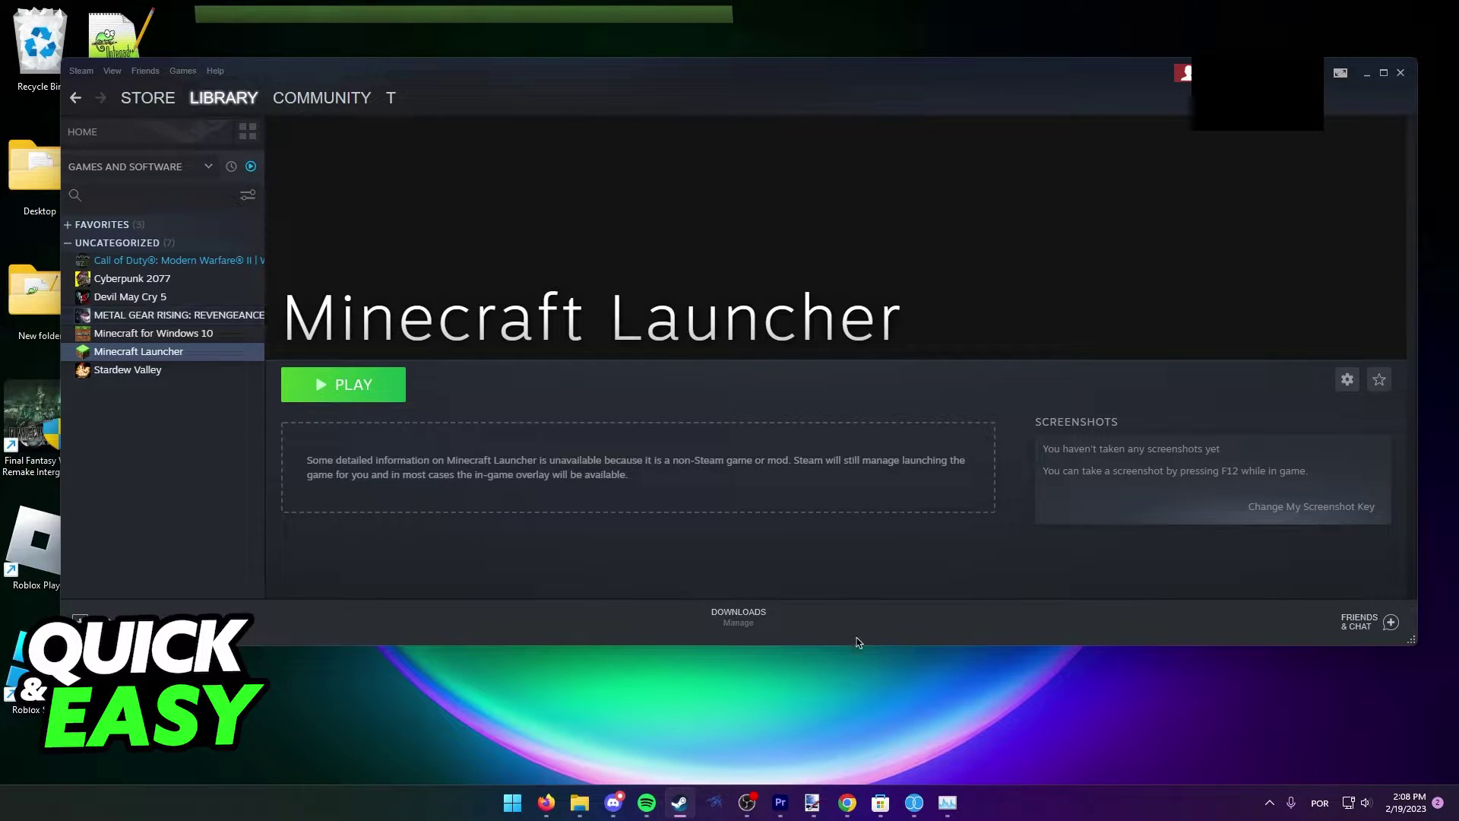
- Browse the UWPHook repository README, then open its Releases list showing version 2.13.0
{"action": "left_click", "coordinate": [846, 802]}
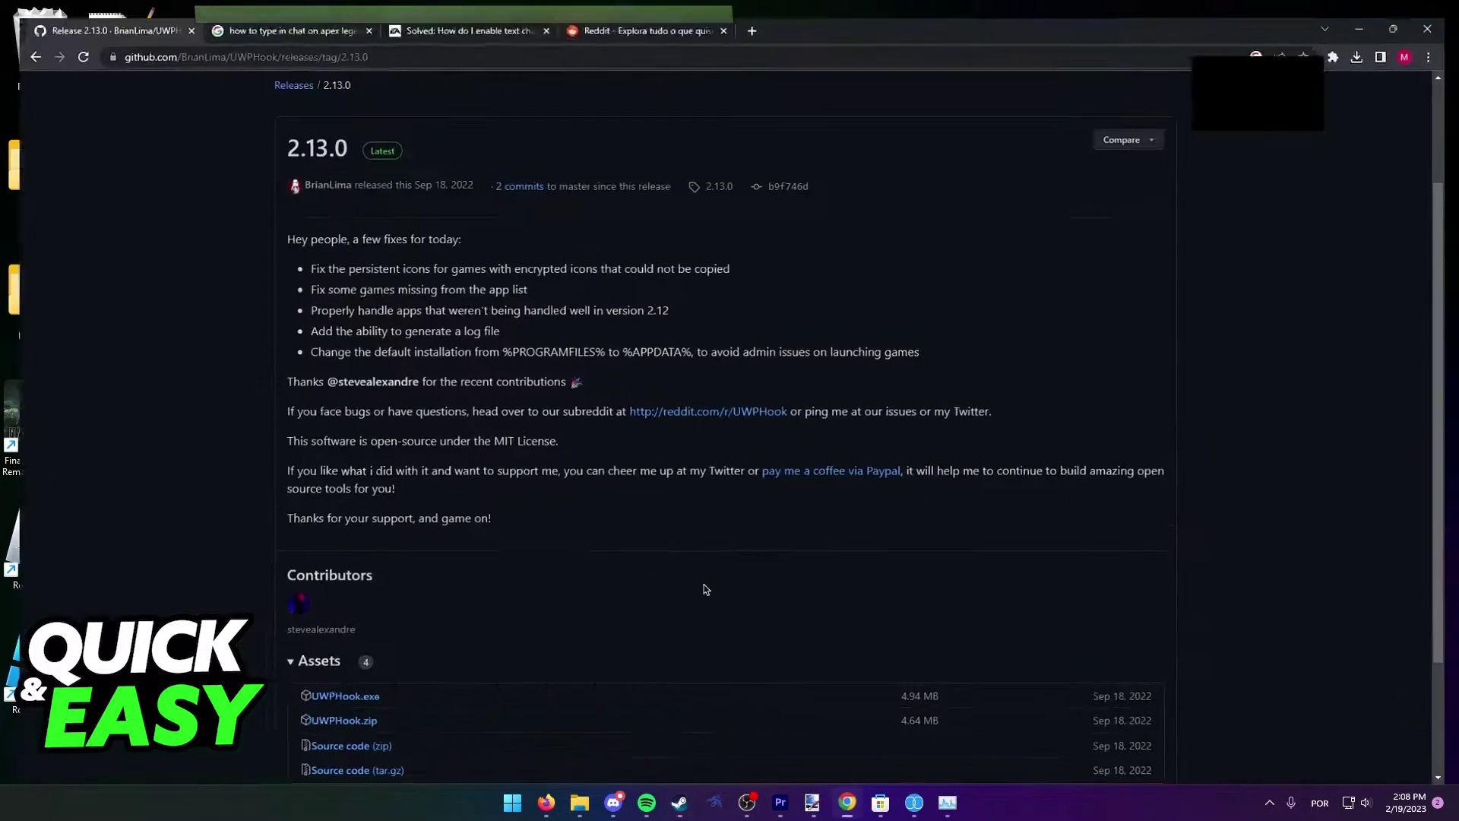
{"action": "left_click", "coordinate": [157, 133]}
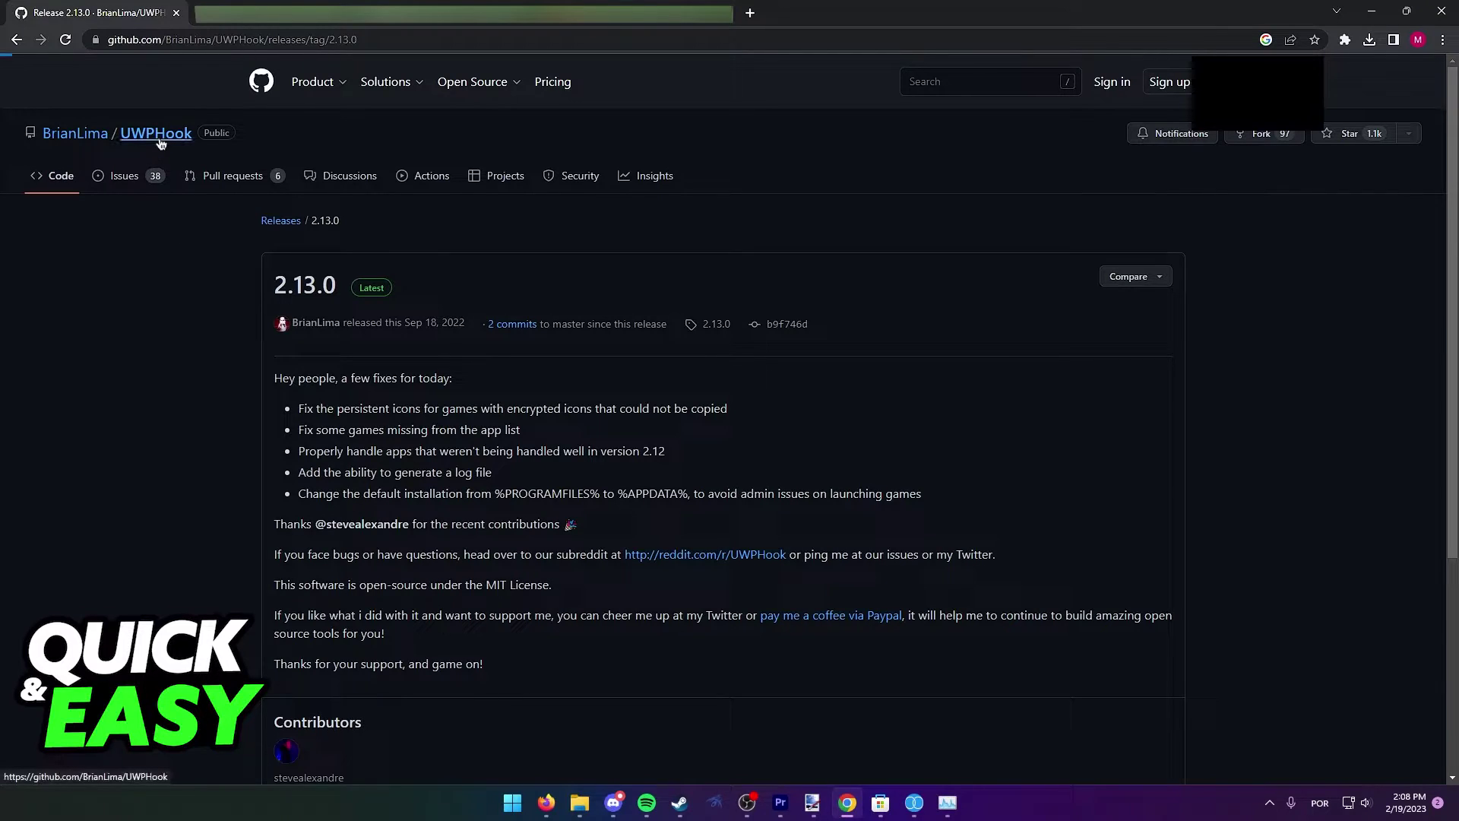
{"action": "scroll", "coordinate": [422, 376], "scroll_direction": "down", "scroll_amount": 2}
{"action": "scroll", "coordinate": [124, 320], "scroll_direction": "up", "scroll_amount": 2}
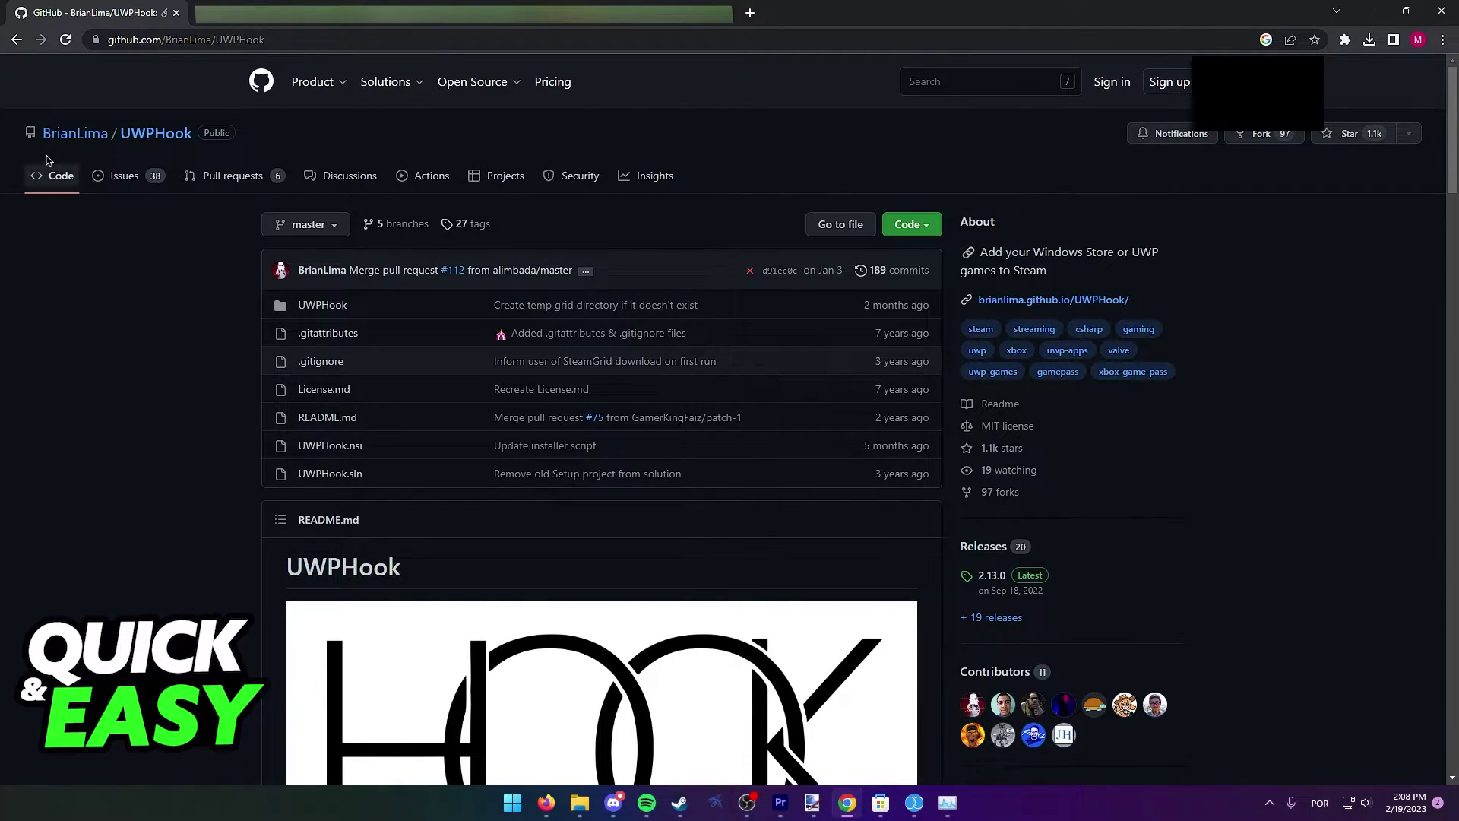
{"action": "scroll", "coordinate": [241, 363], "scroll_direction": "down", "scroll_amount": 5}
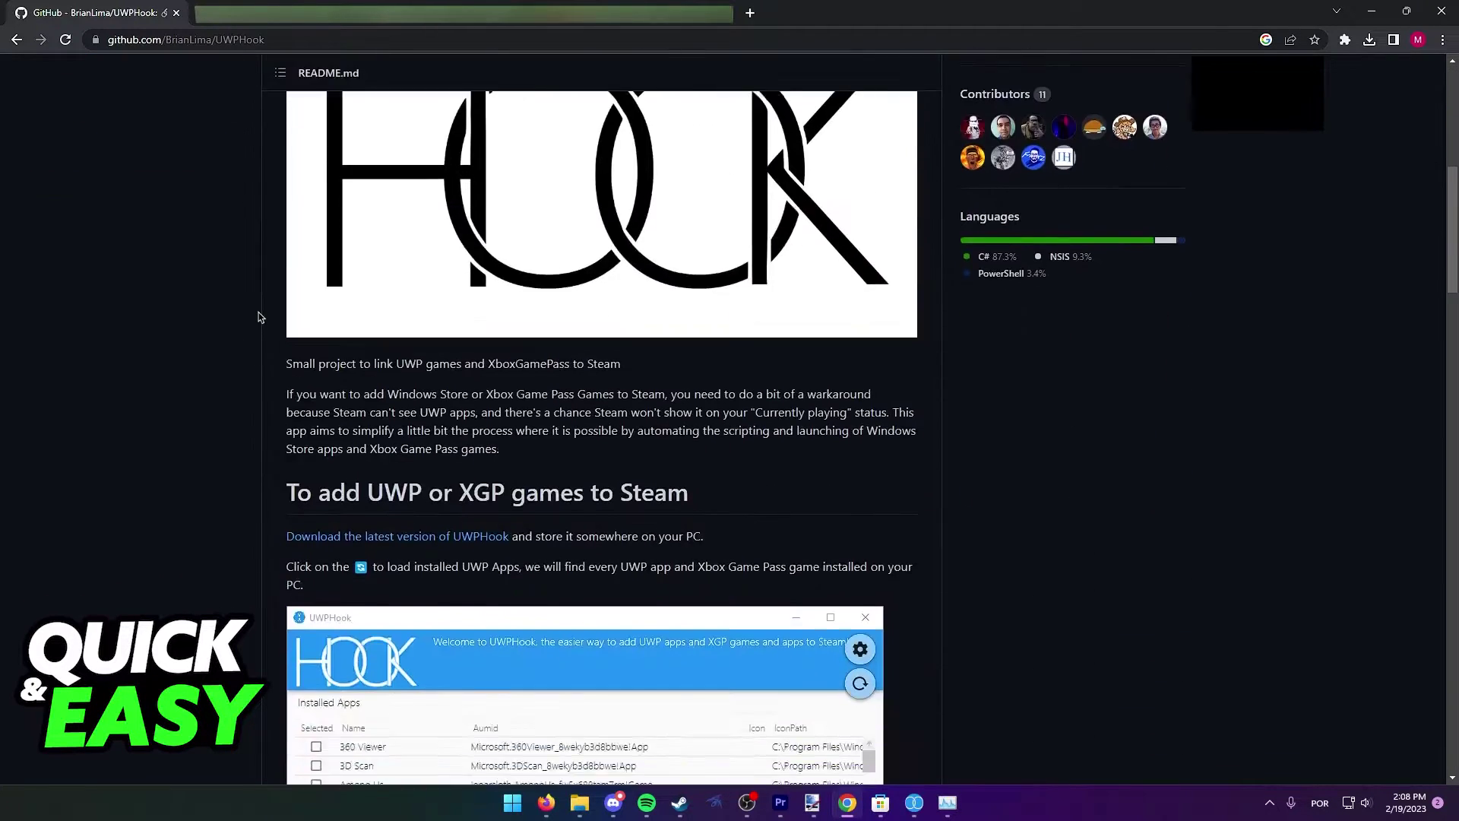
{"action": "scroll", "coordinate": [163, 293], "scroll_direction": "up", "scroll_amount": 5}
{"action": "scroll", "coordinate": [232, 412], "scroll_direction": "down", "scroll_amount": 5}
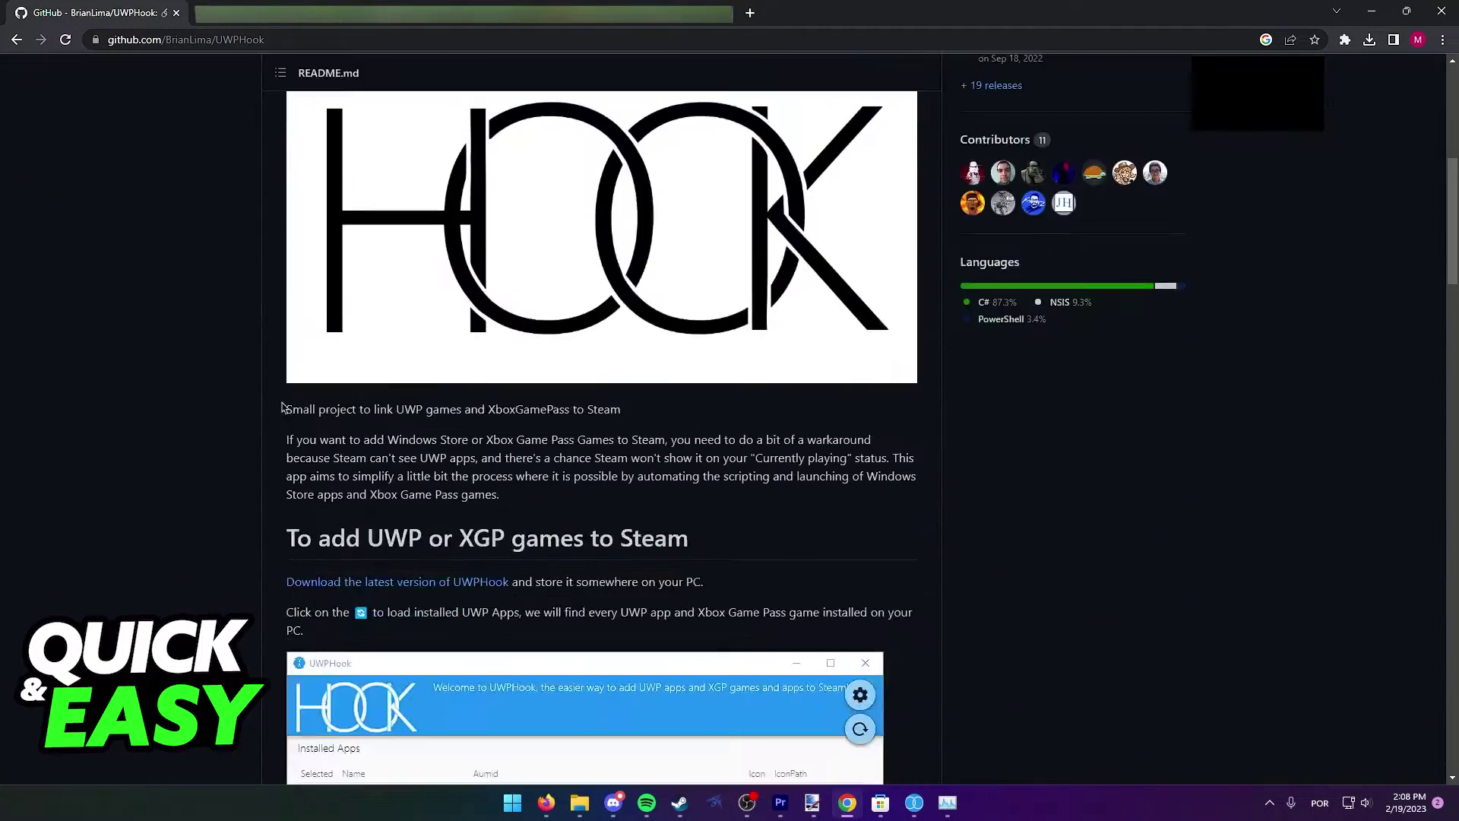
{"action": "scroll", "coordinate": [684, 412], "scroll_direction": "up", "scroll_amount": 4}
{"action": "left_click", "coordinate": [983, 394]}
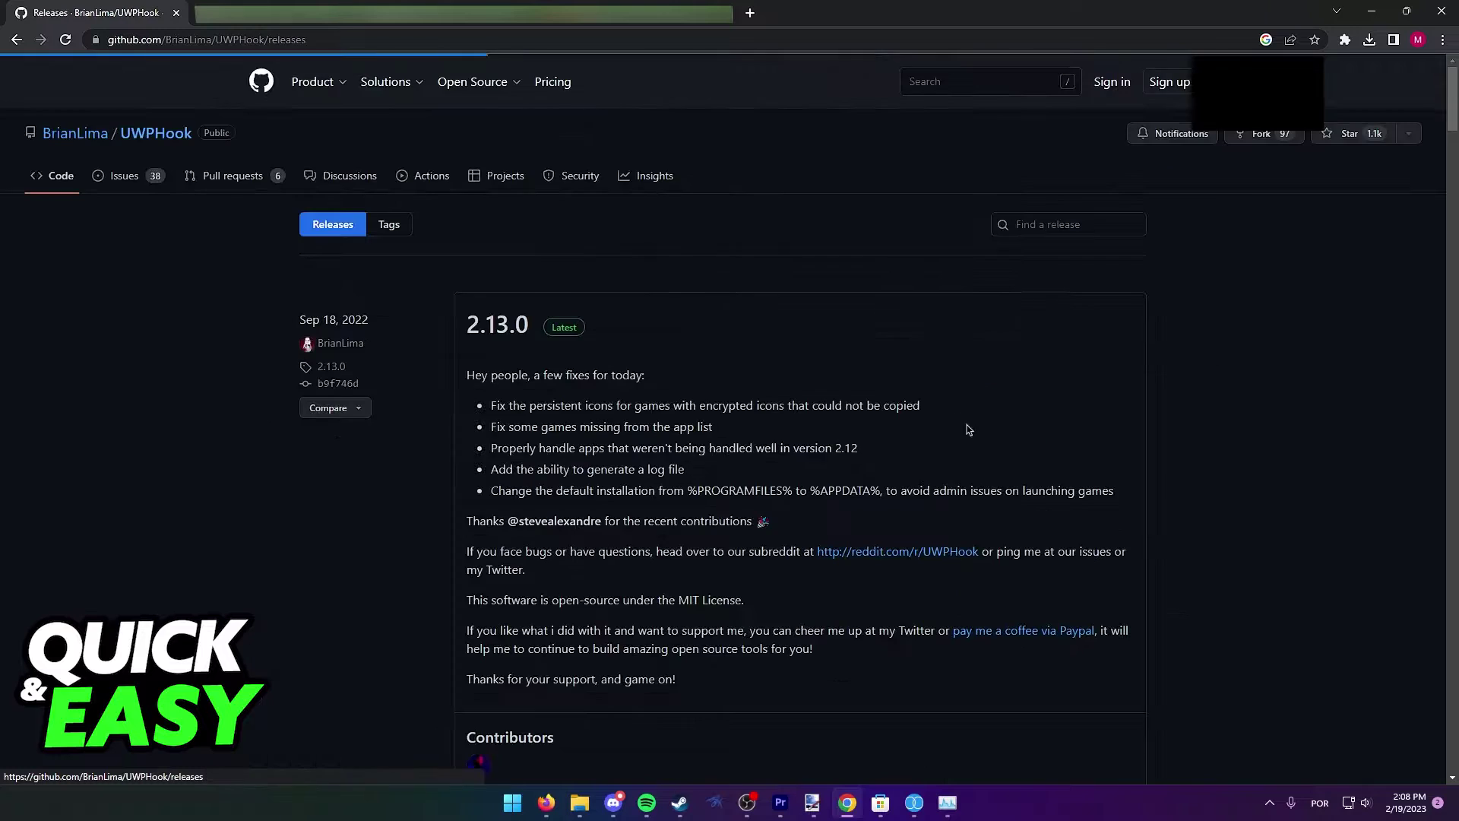
{"action": "scroll", "coordinate": [658, 449], "scroll_direction": "down", "scroll_amount": 3}
{"action": "scroll", "coordinate": [730, 581], "scroll_direction": "up", "scroll_amount": 3}
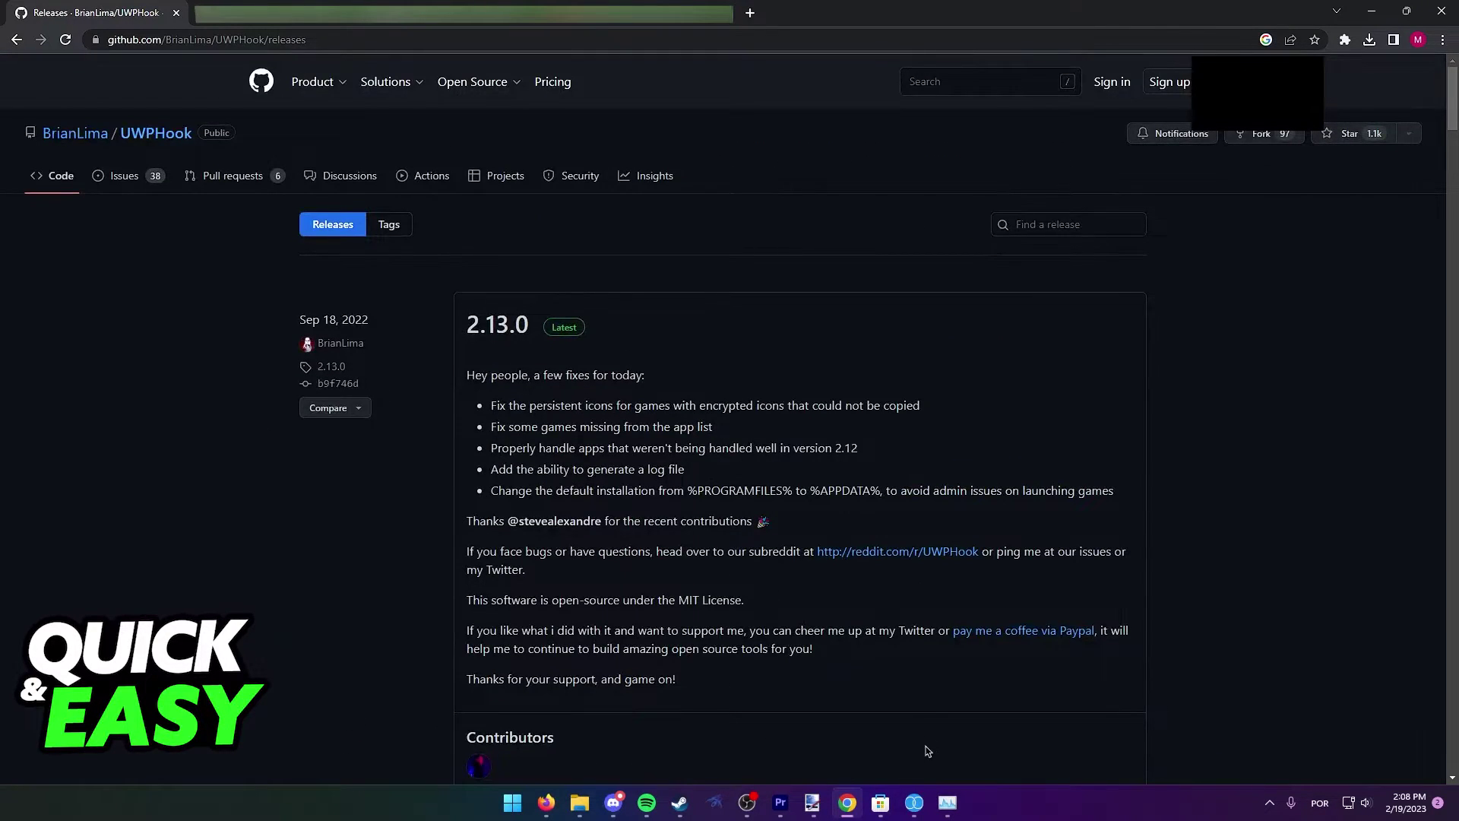
- Bring up UWPHook, clear the Minecraft ticks and select the Minecraft for Windows 10 row
{"action": "left_click", "coordinate": [913, 803]}
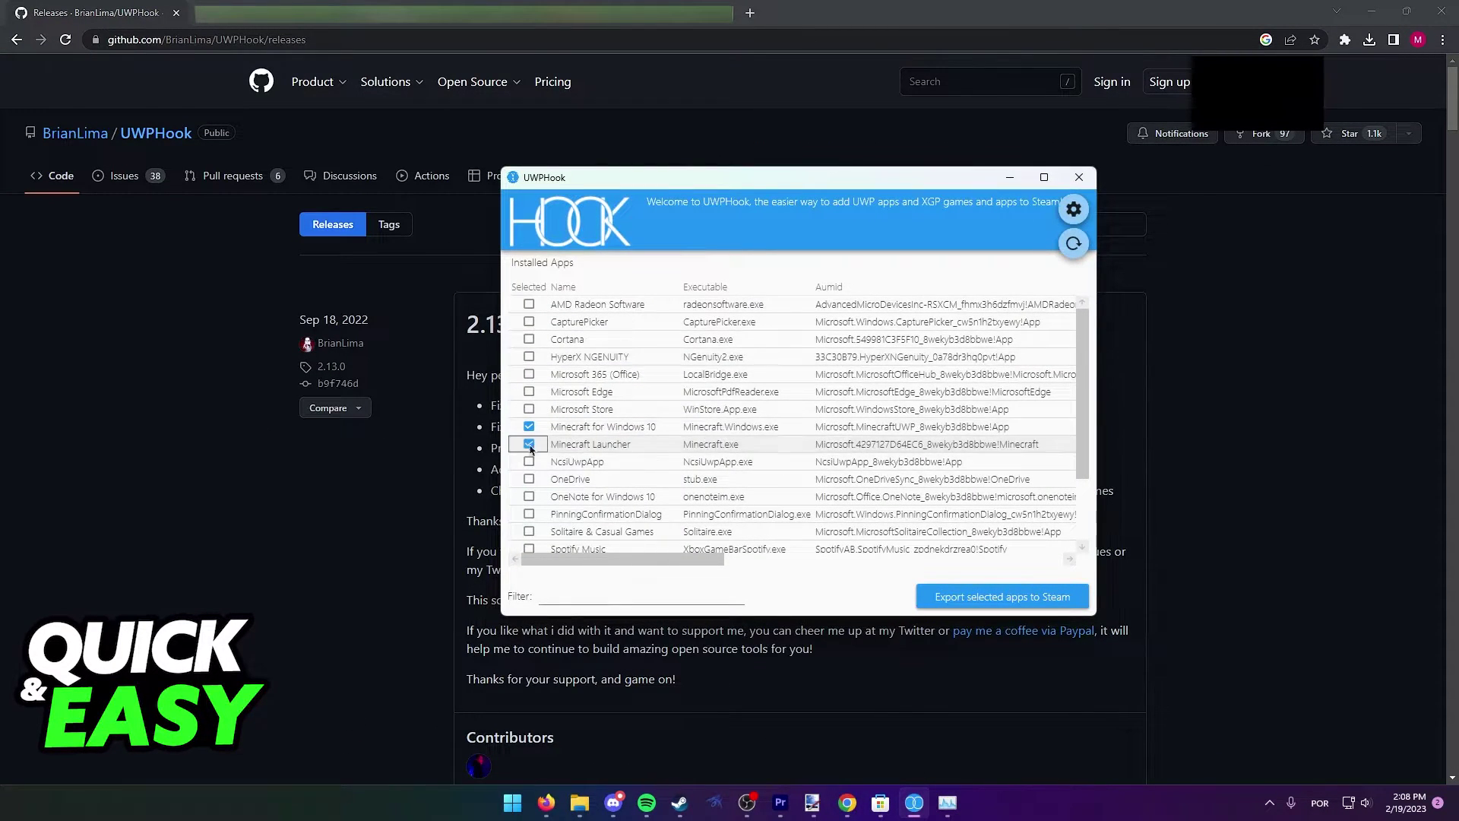
{"action": "left_click", "coordinate": [528, 426]}
{"action": "left_click", "coordinate": [726, 308]}
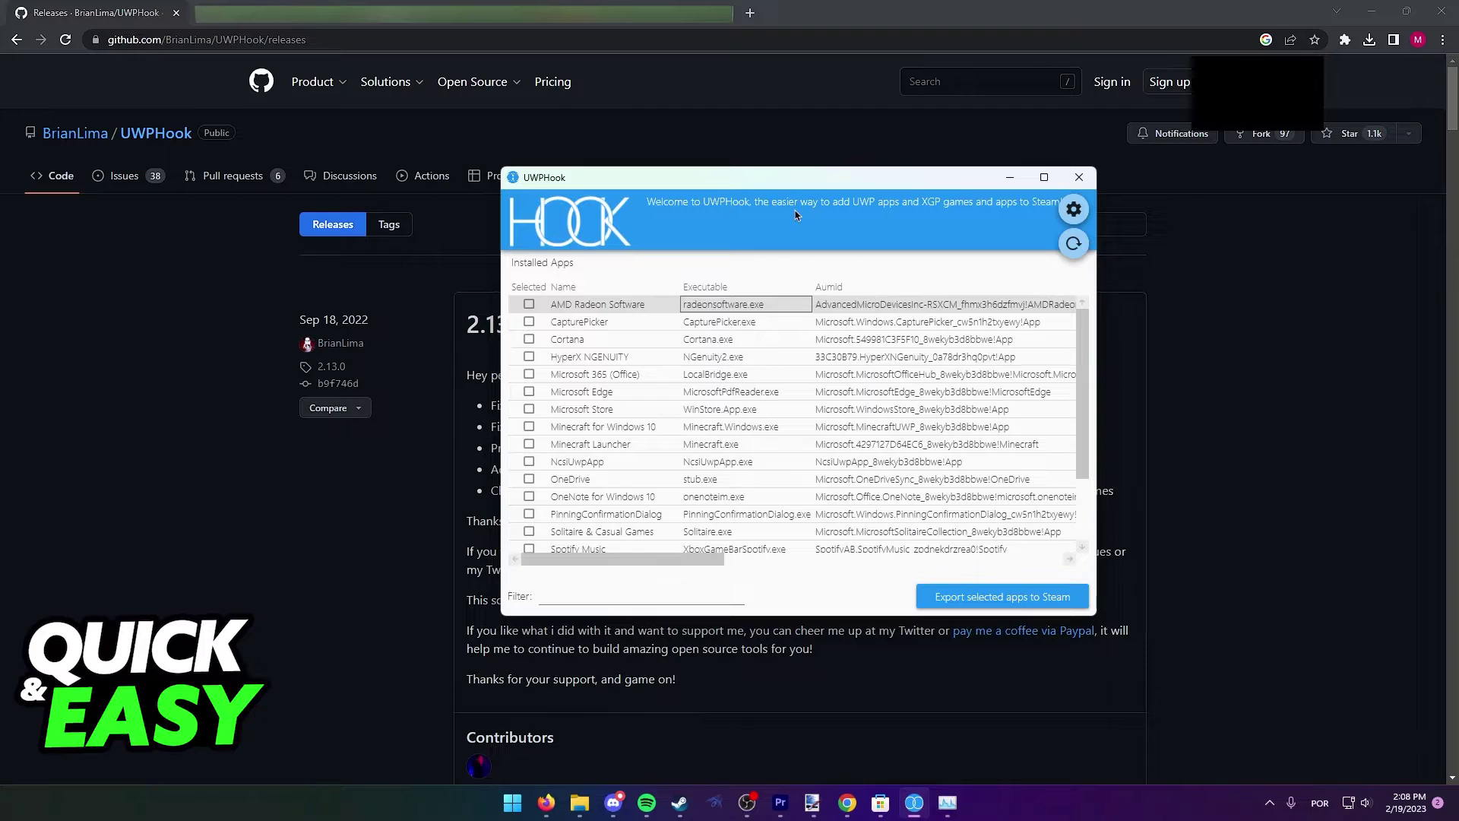
{"action": "left_click", "coordinate": [617, 429]}
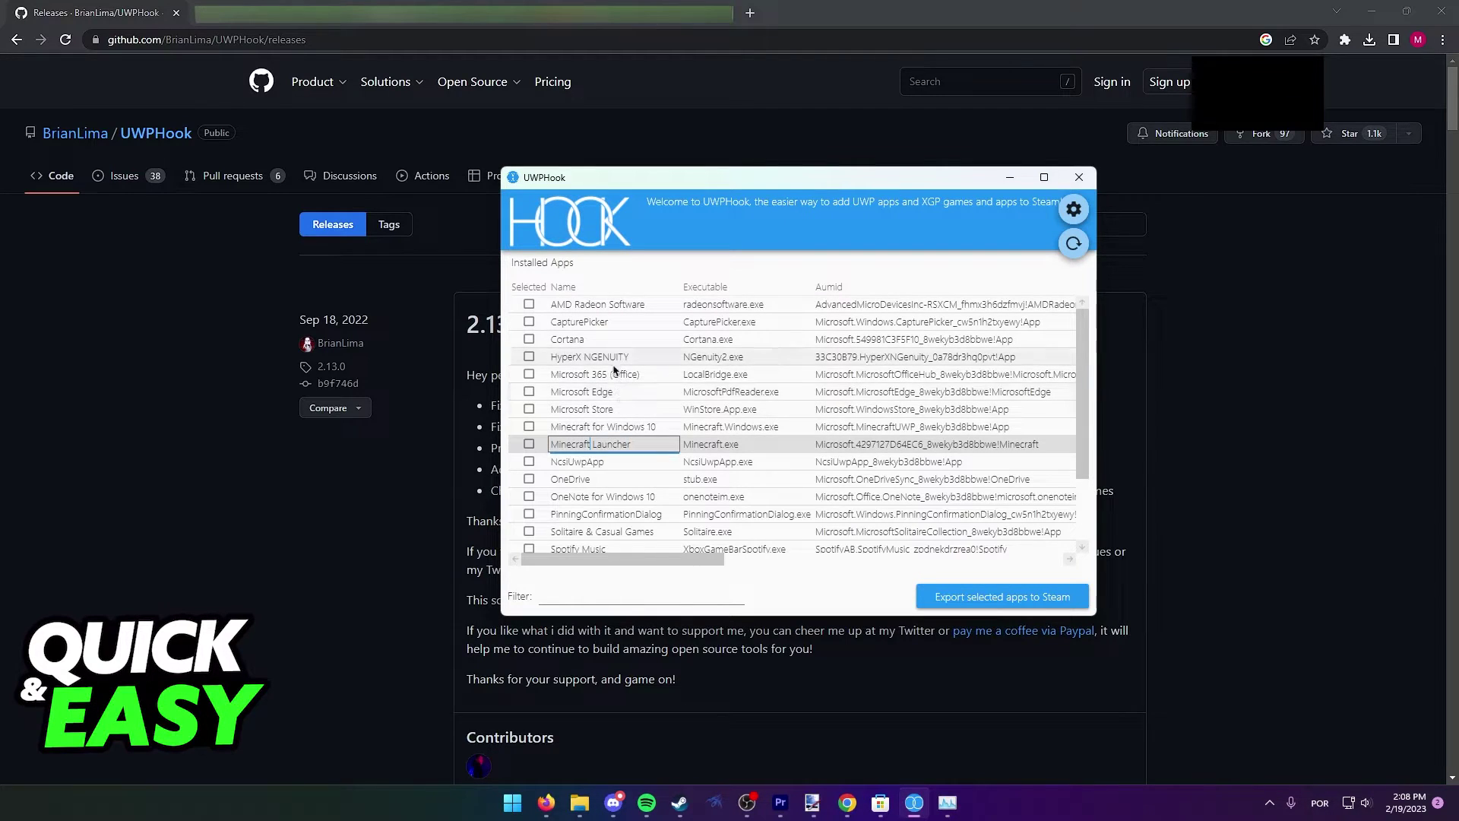
{"action": "left_click", "coordinate": [604, 425]}
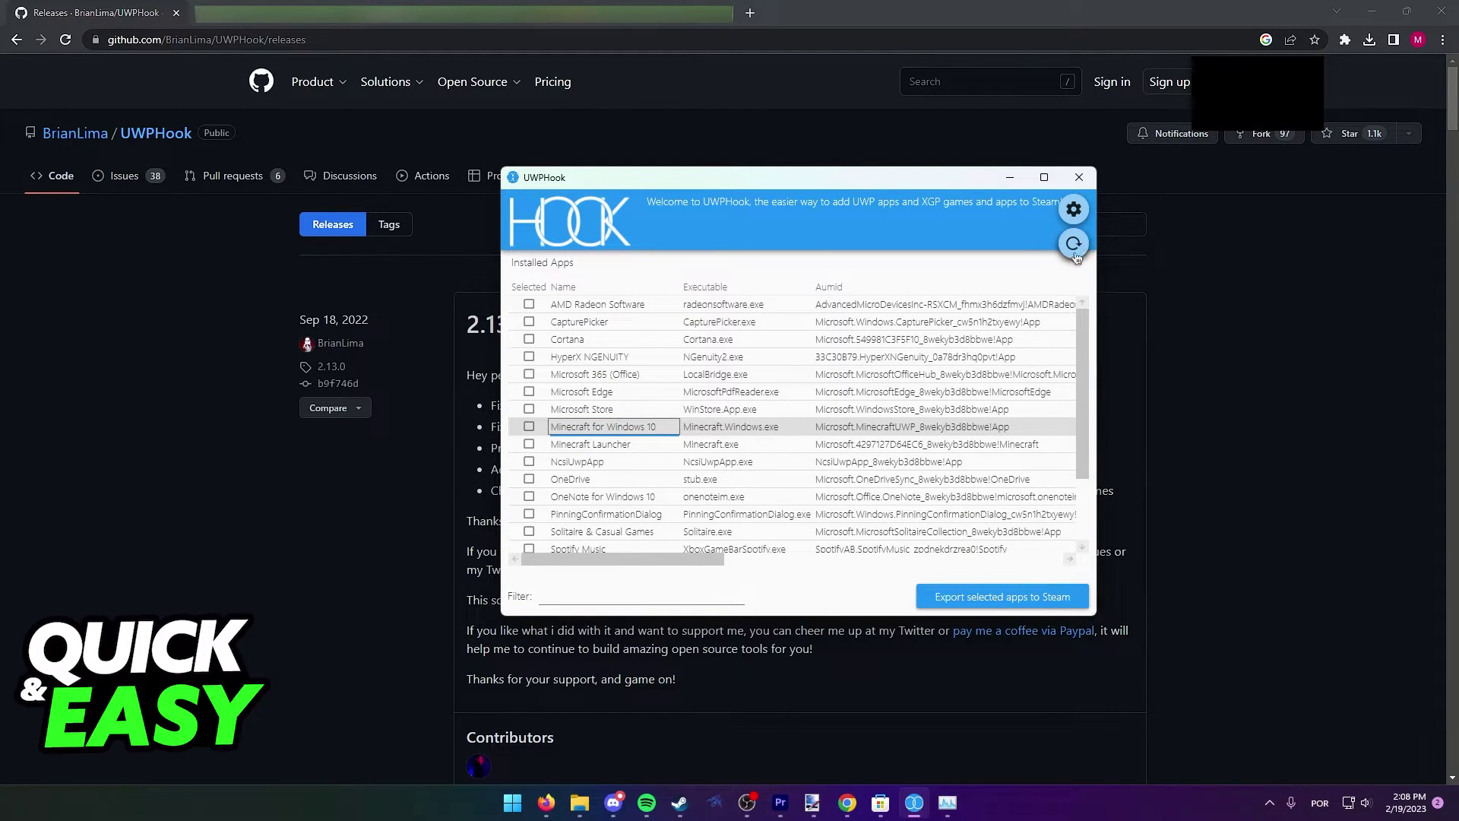
- Reload the installed UWP apps and tick Minecraft for Windows 10 and Minecraft Launcher
{"action": "left_click", "coordinate": [1075, 244]}
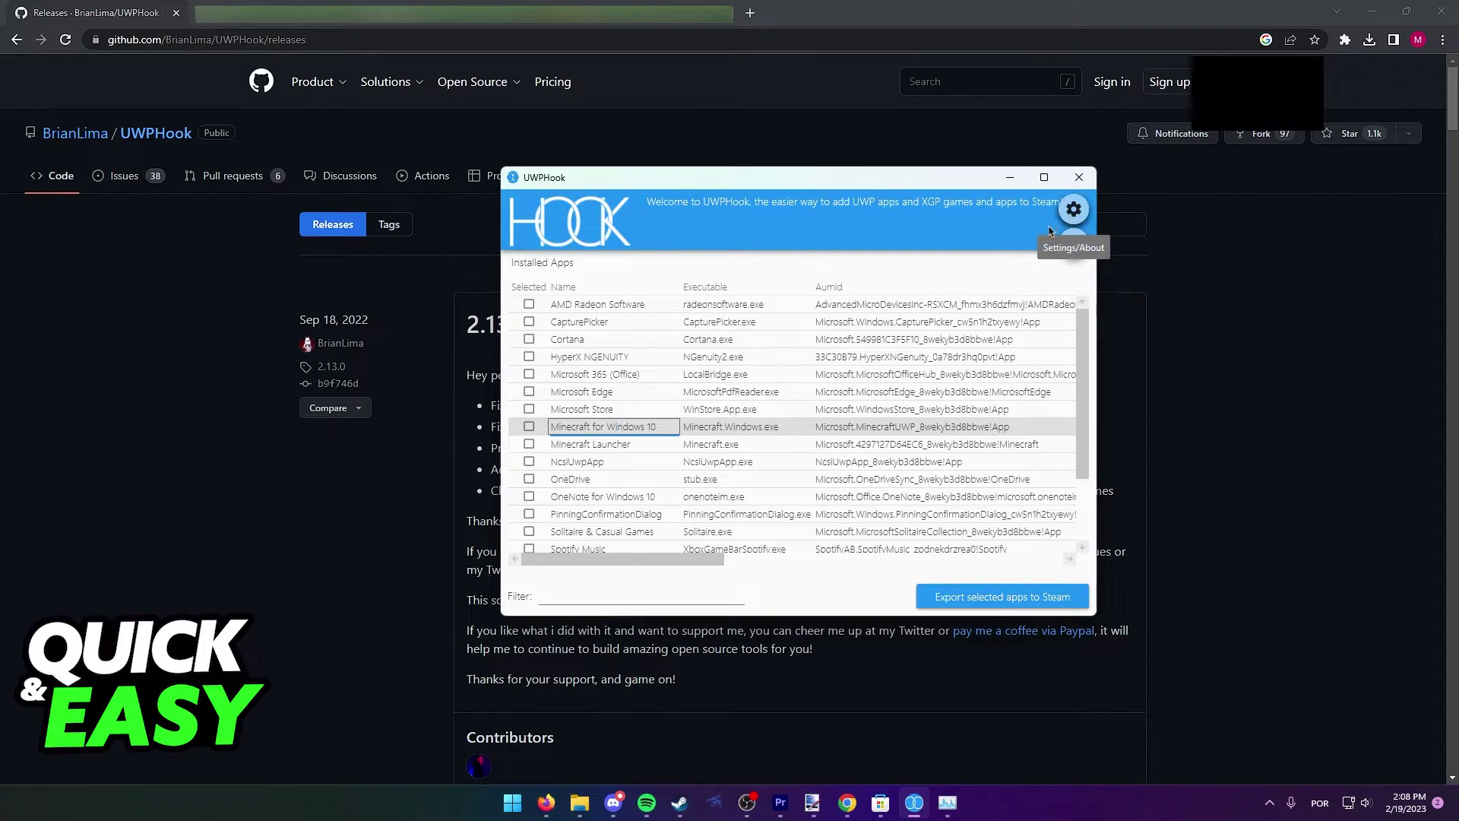
{"action": "left_click", "coordinate": [527, 426]}
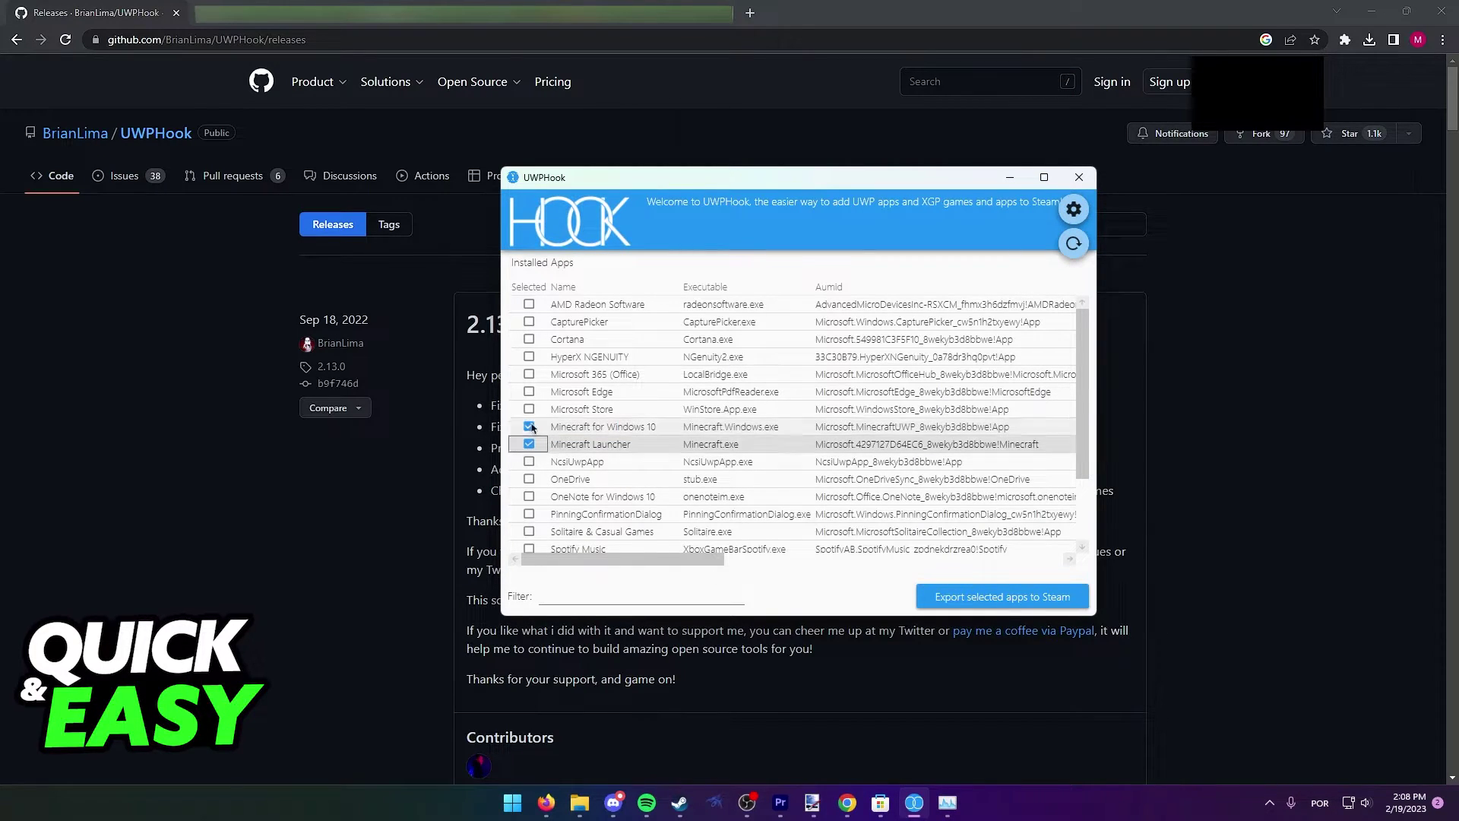
{"action": "left_click", "coordinate": [527, 444]}
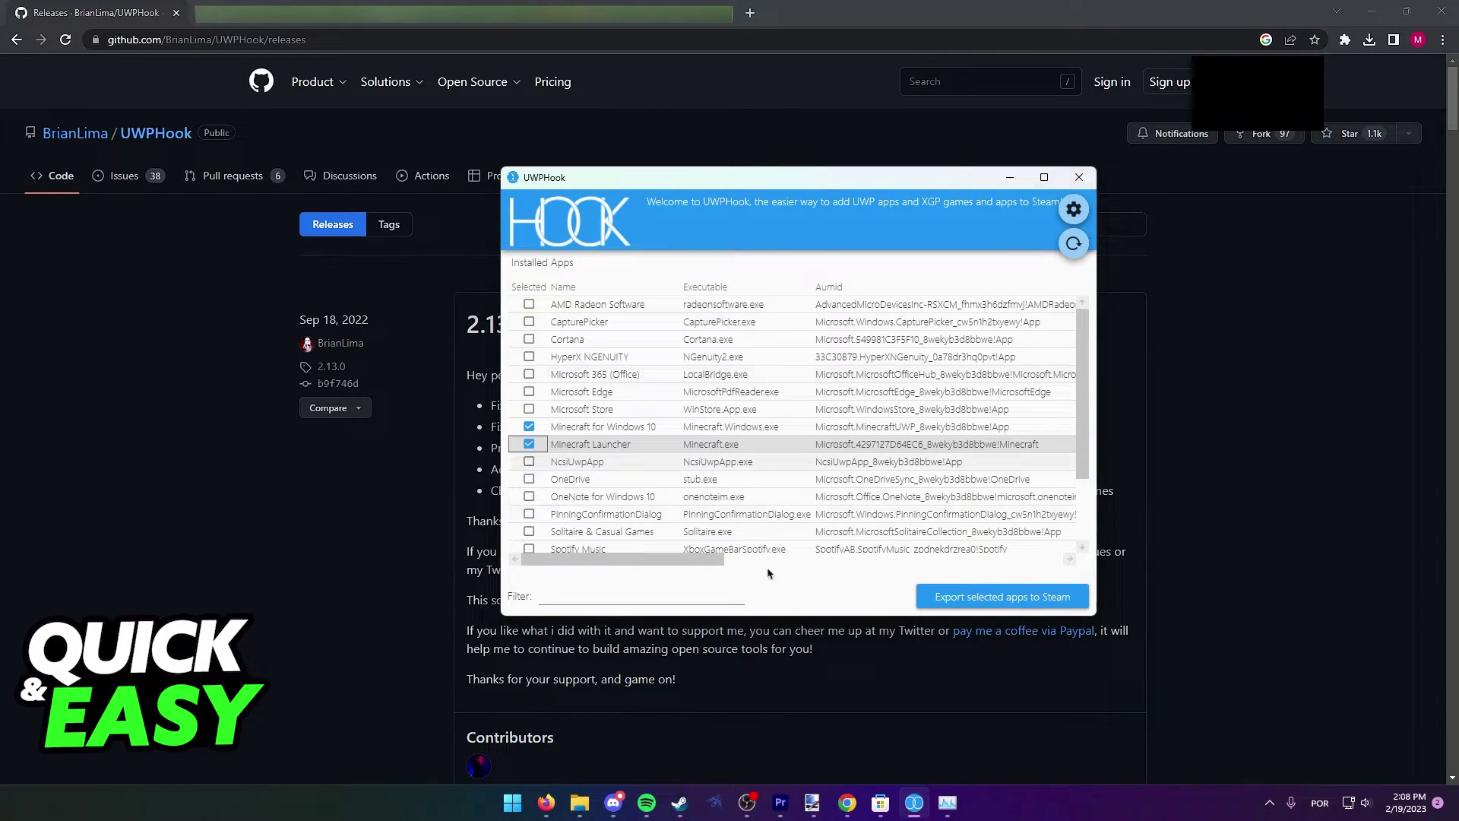
- In Steam, check both Minecraft library pages, then play Minecraft for Windows 10
{"action": "left_click", "coordinate": [679, 802]}
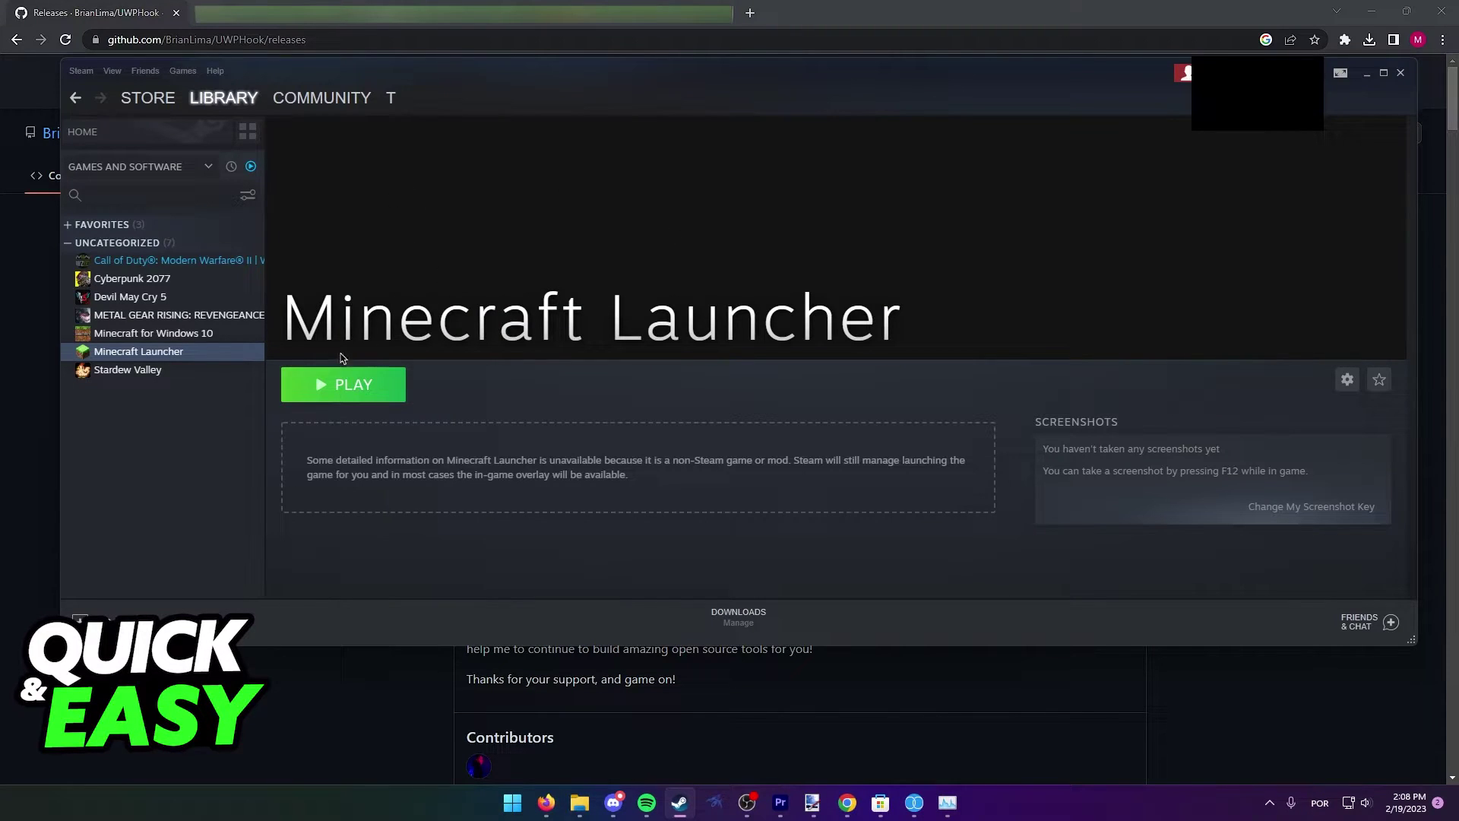
{"action": "left_click", "coordinate": [187, 333]}
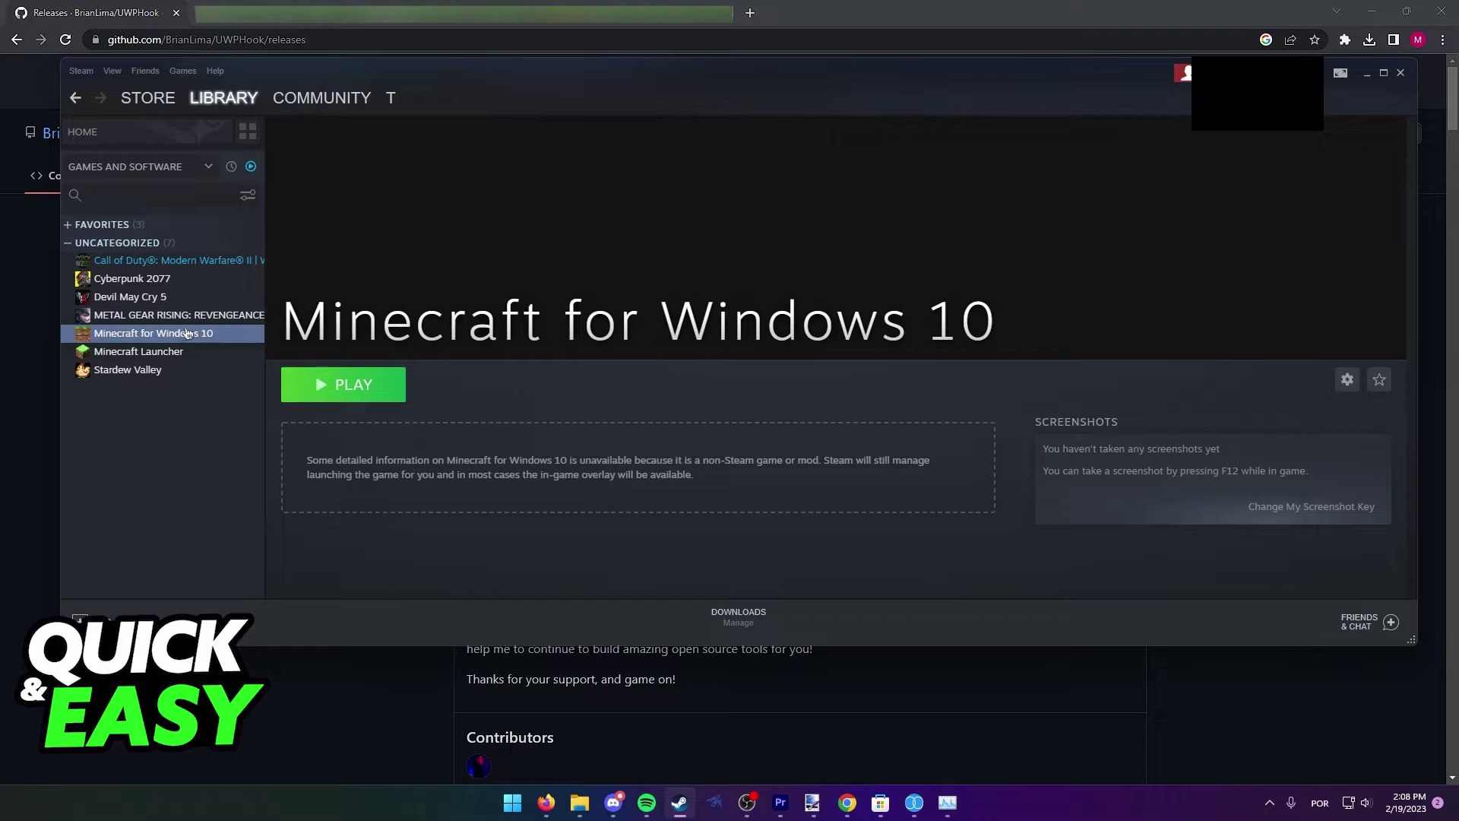
{"action": "left_click", "coordinate": [139, 351]}
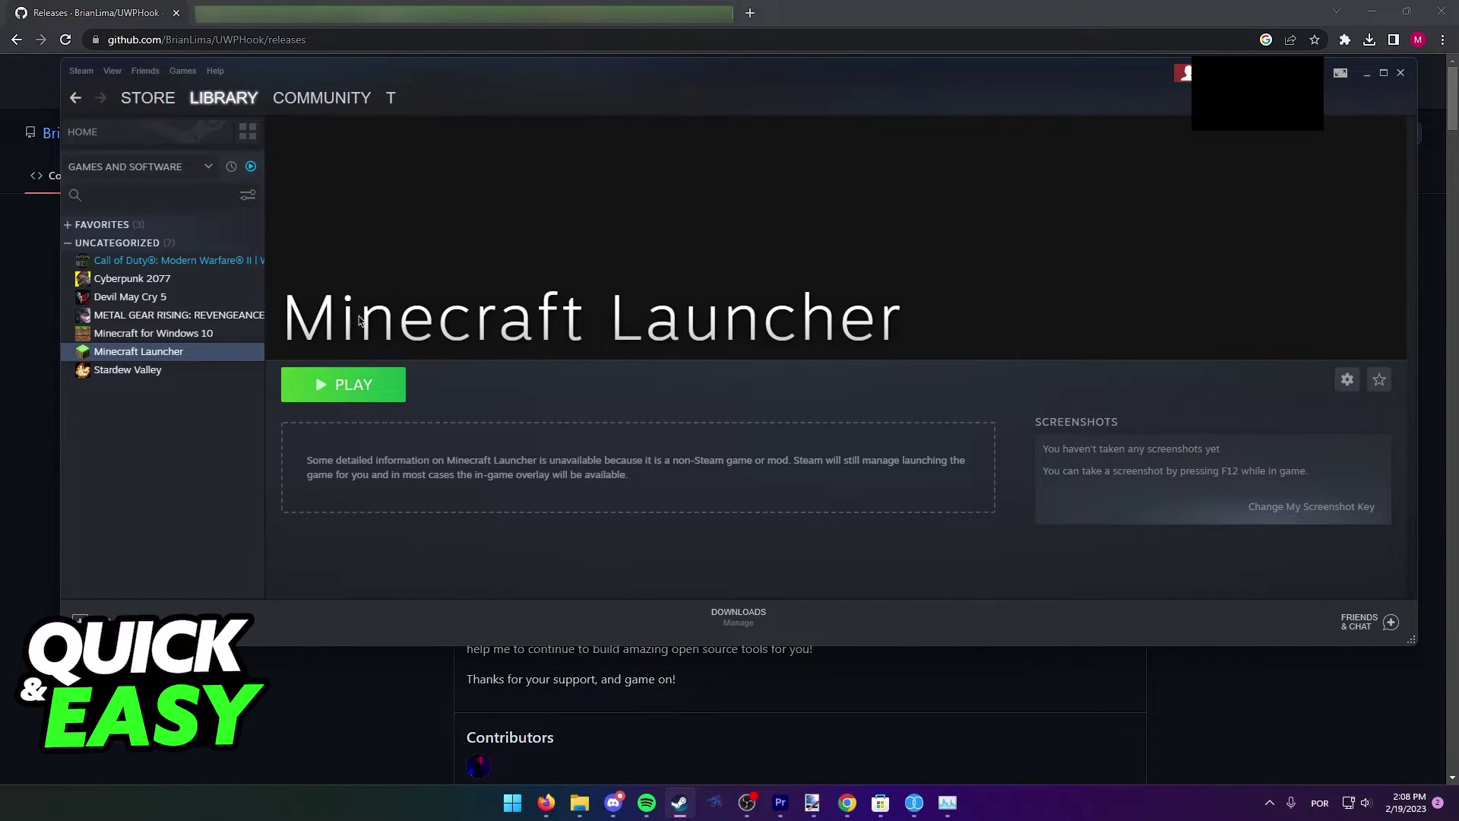
{"action": "left_click", "coordinate": [206, 337]}
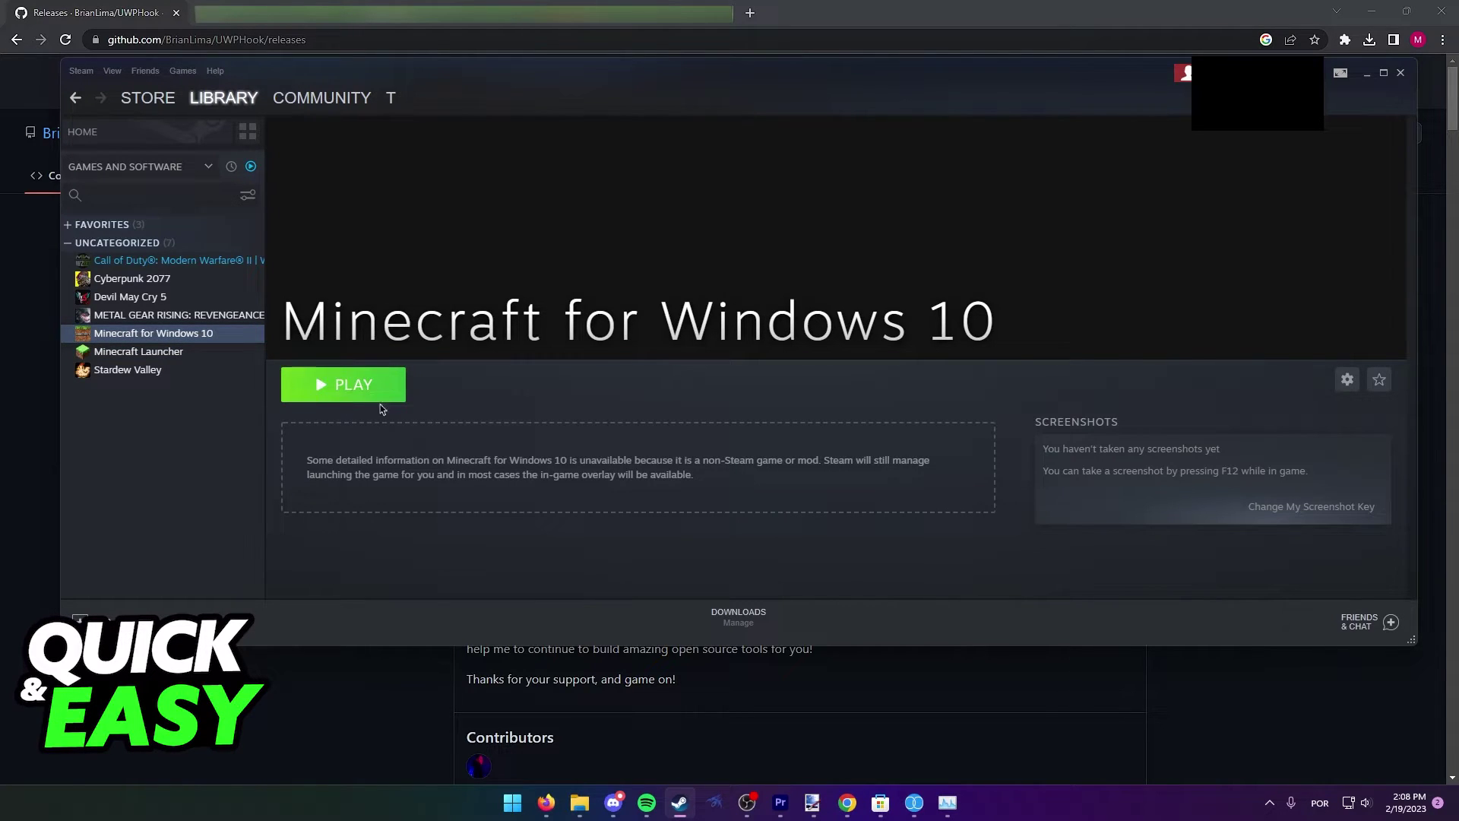
{"action": "left_click", "coordinate": [337, 393]}
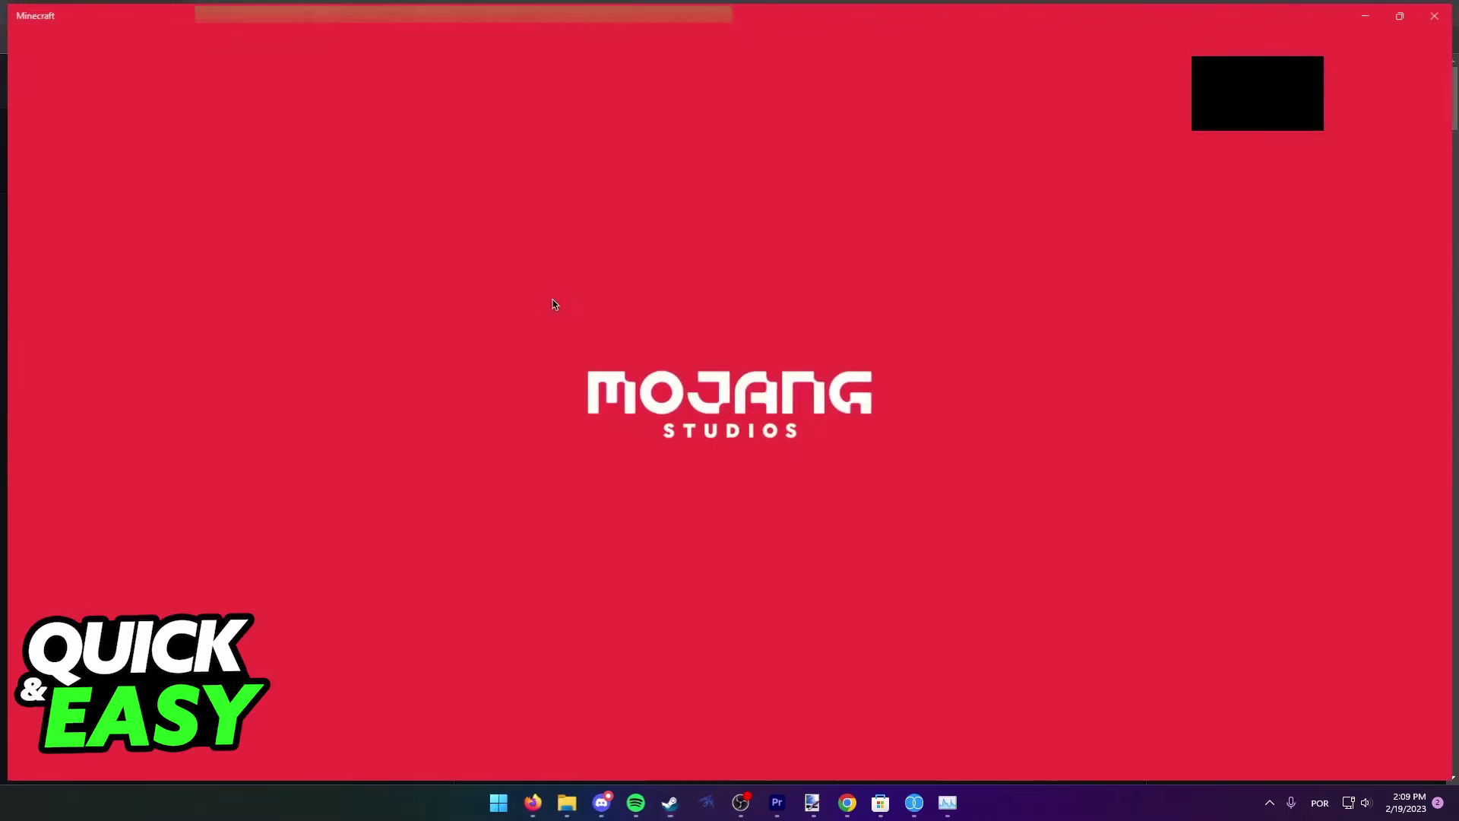